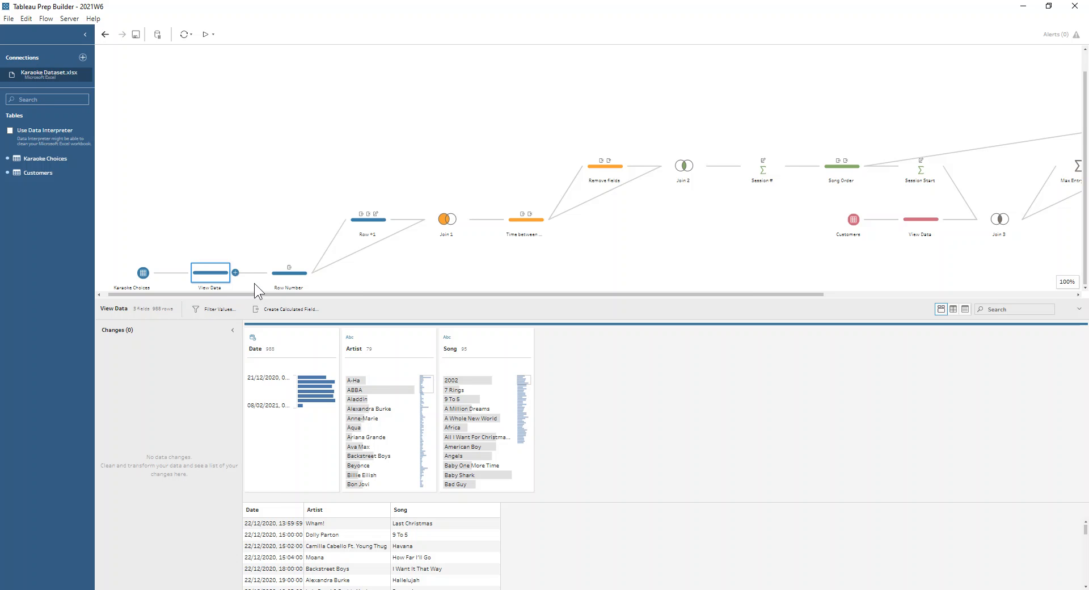
Examine the Row Number step and the formula of its Row Number calculated field
{"action": "left_click", "coordinate": [276, 278]}
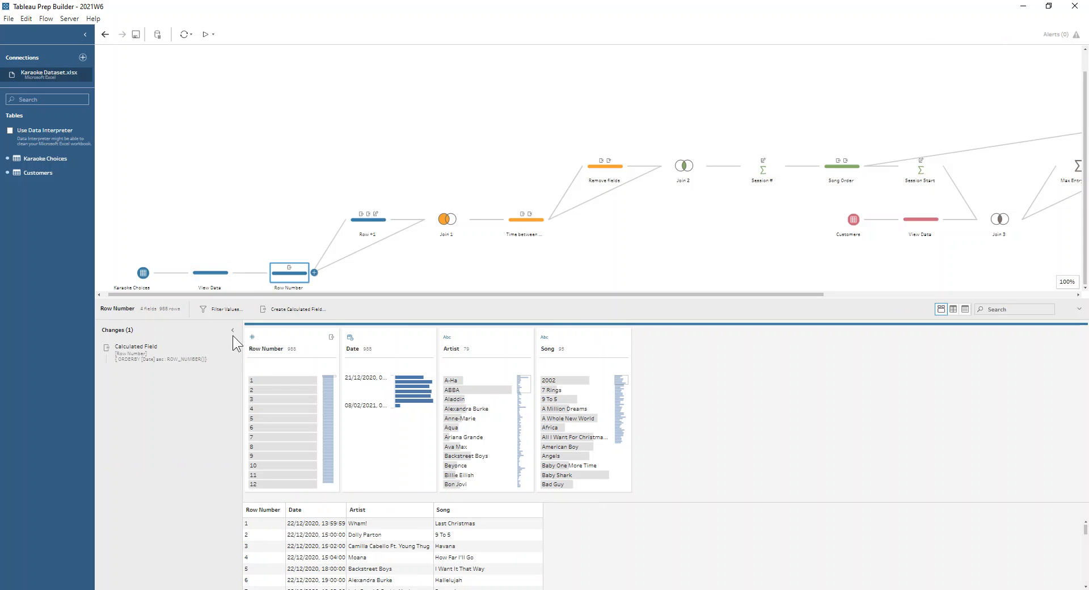
{"action": "left_click", "coordinate": [221, 349]}
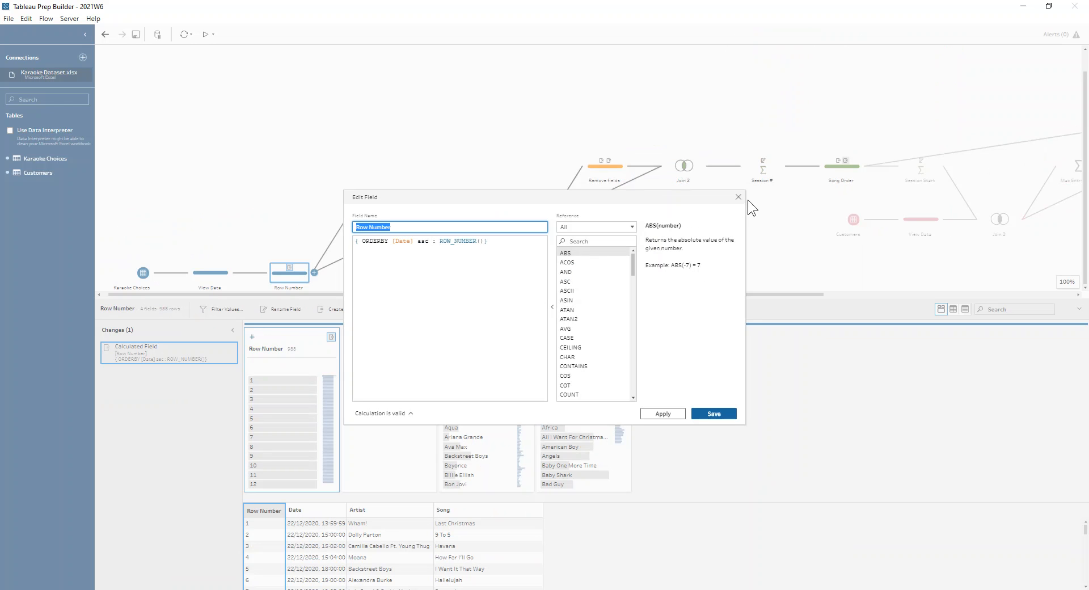
{"action": "left_click", "coordinate": [738, 196]}
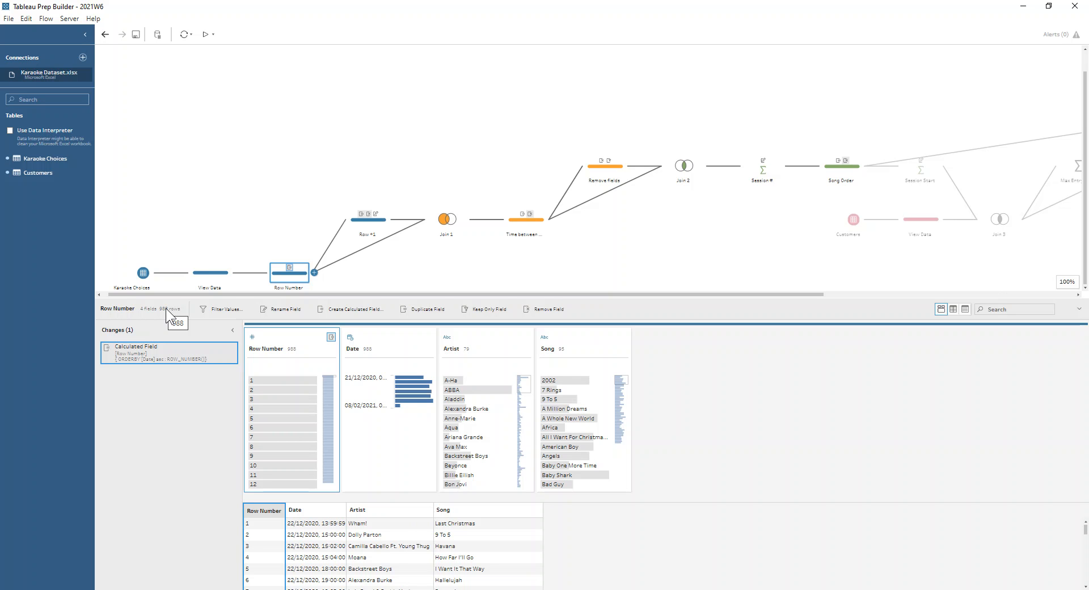
Review the Row +1 step and check the Join 1 results for Row Number 1 and 2
{"action": "left_click", "coordinate": [352, 224]}
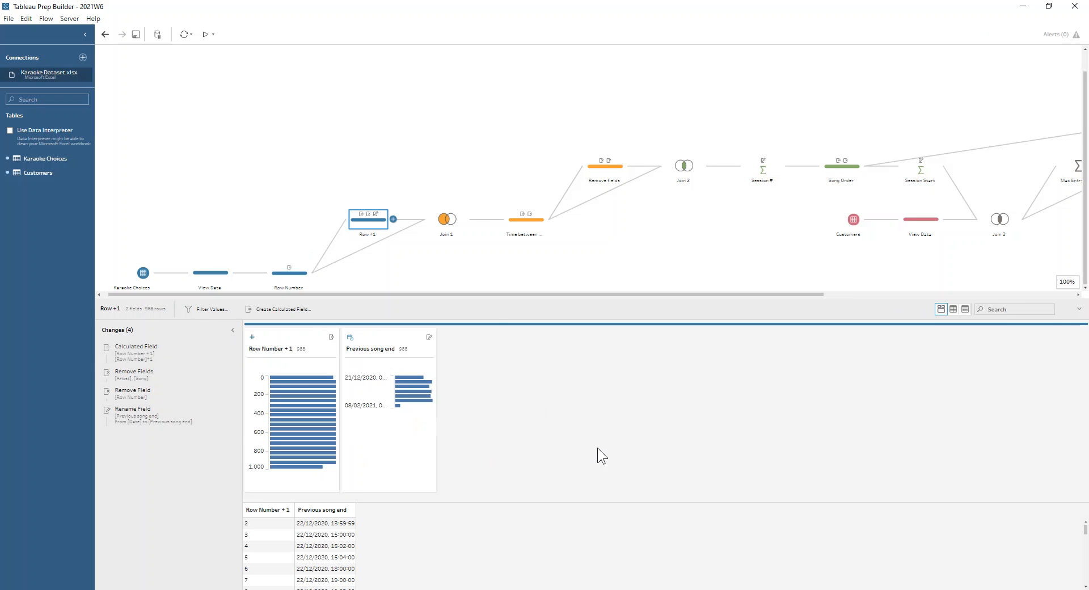
{"action": "left_click", "coordinate": [444, 223]}
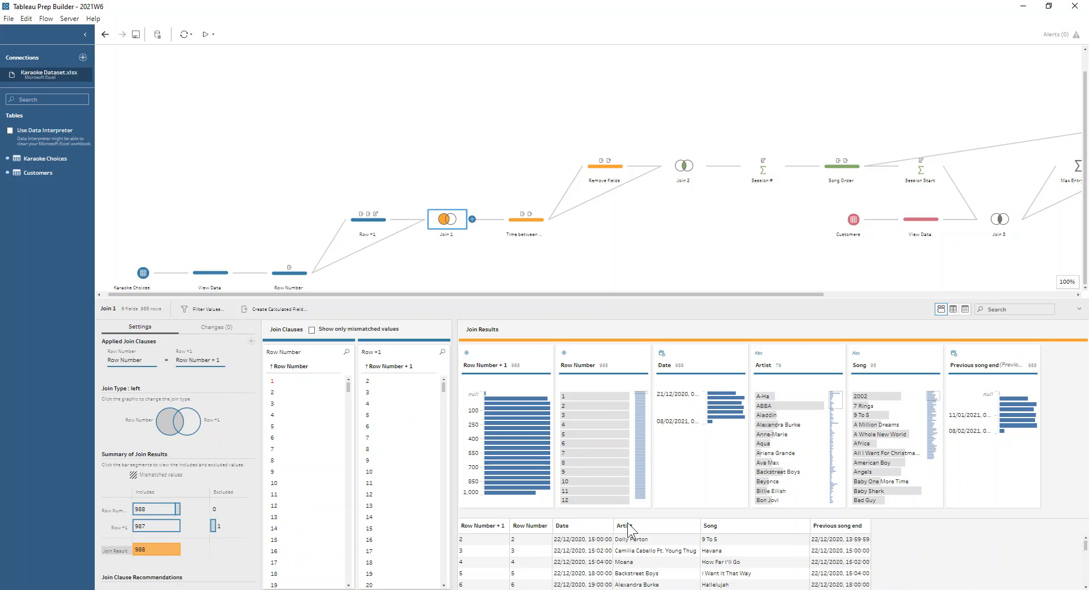
{"action": "left_click", "coordinate": [561, 397]}
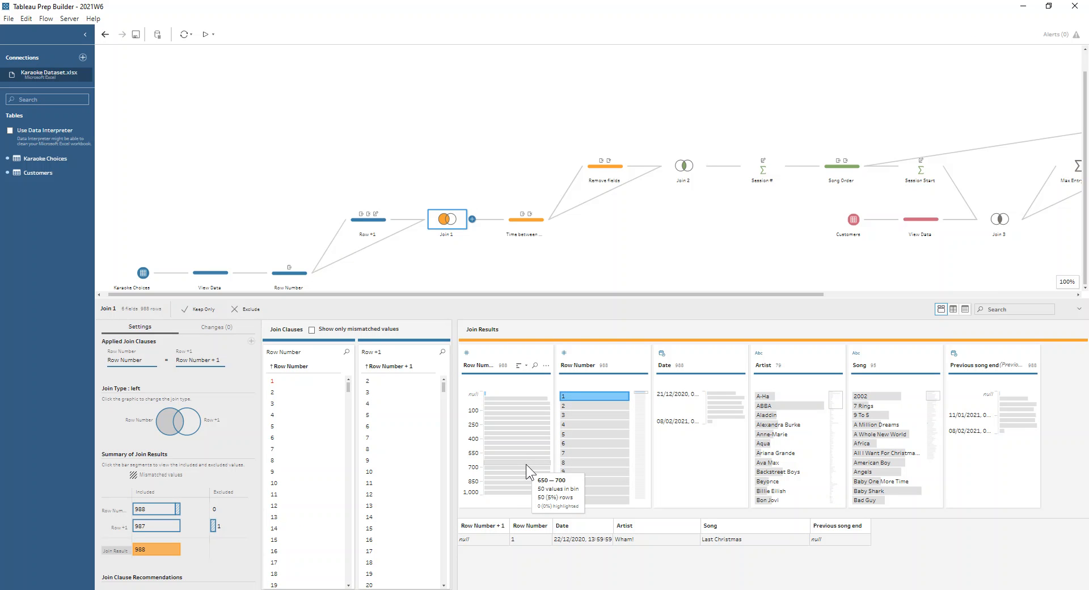
{"action": "left_click", "coordinate": [569, 407]}
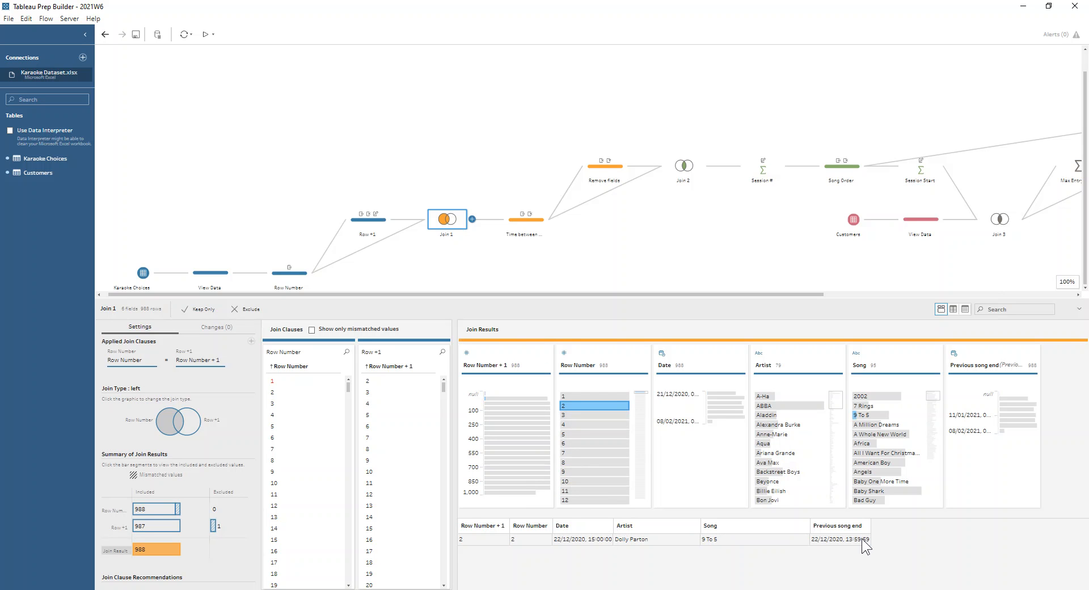
Inspect the DATEDIFF calculation of the Time between songs field in the Time between songs step
{"action": "left_click", "coordinate": [505, 227]}
{"action": "left_click", "coordinate": [529, 244]}
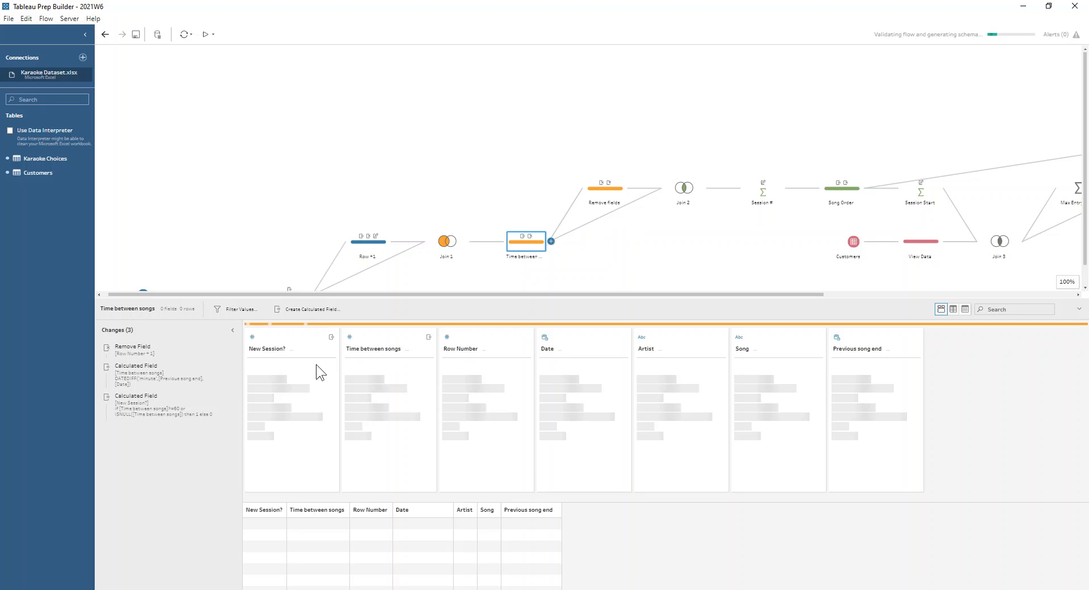
{"action": "left_click", "coordinate": [219, 366]}
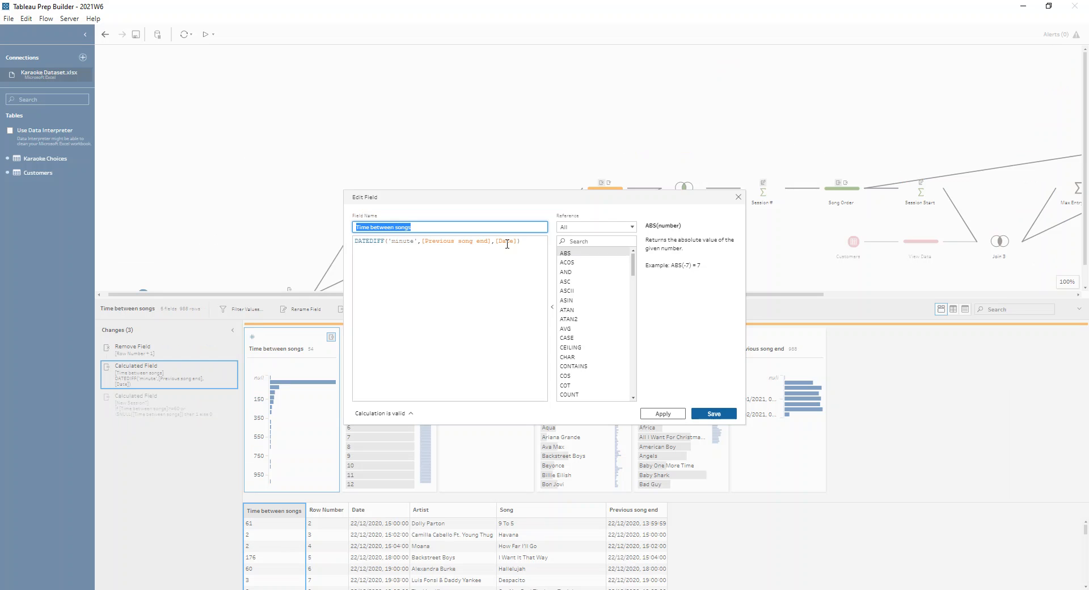
{"action": "left_click", "coordinate": [737, 198]}
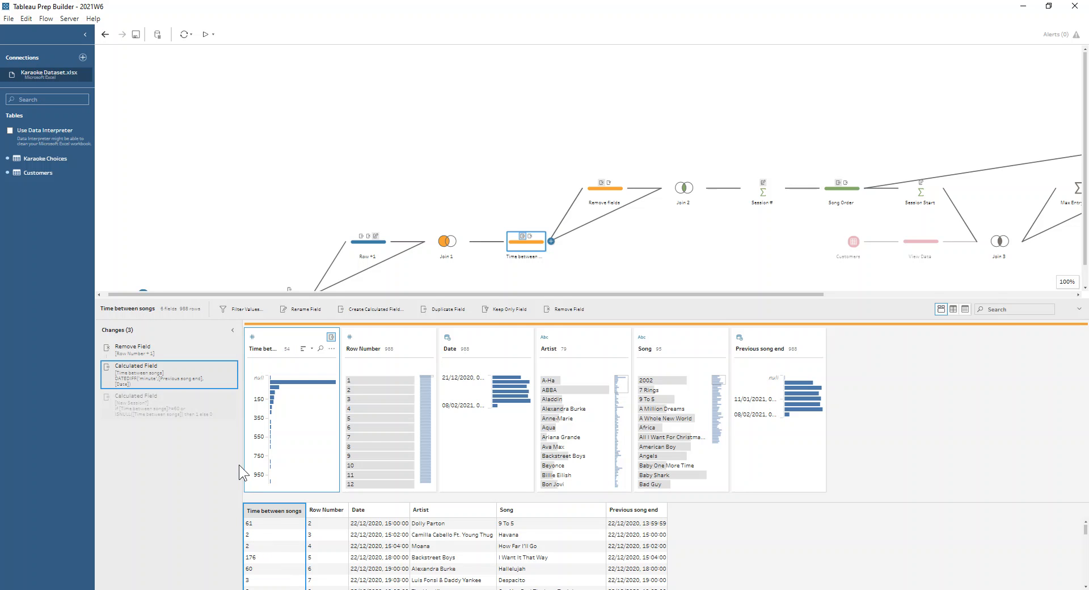
Inspect the formula of the New Session? calculated field in the same step and close it unchanged
{"action": "left_click", "coordinate": [178, 401]}
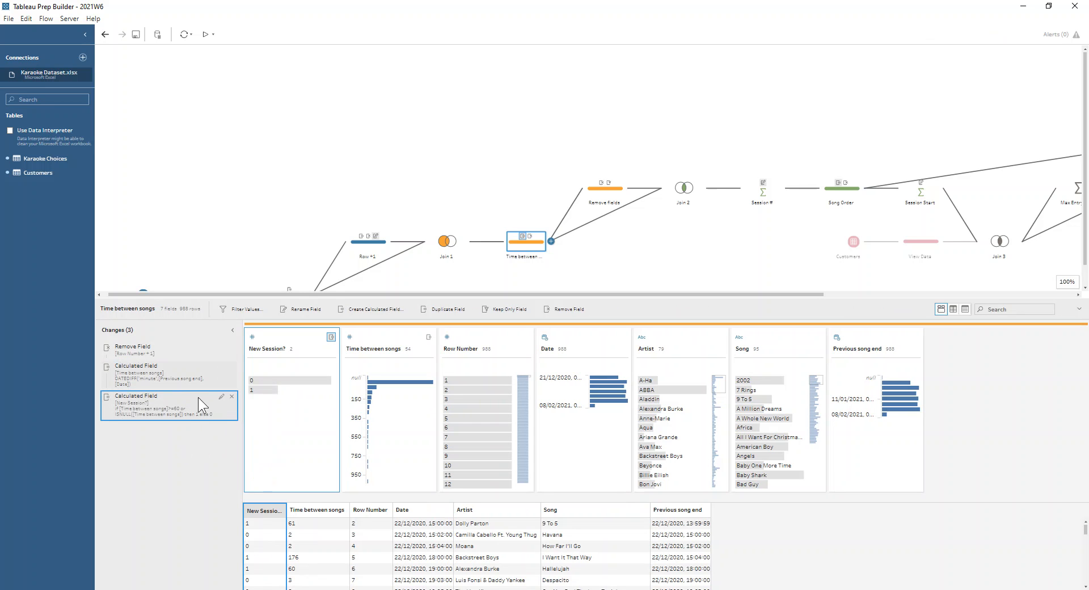
{"action": "left_click", "coordinate": [220, 397]}
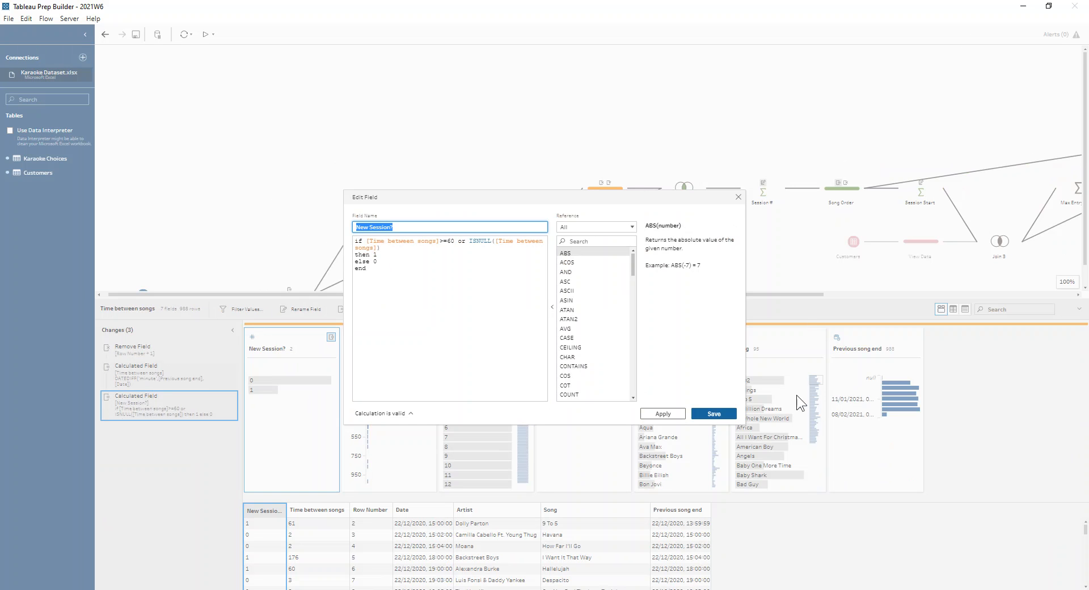
{"action": "left_click", "coordinate": [738, 197]}
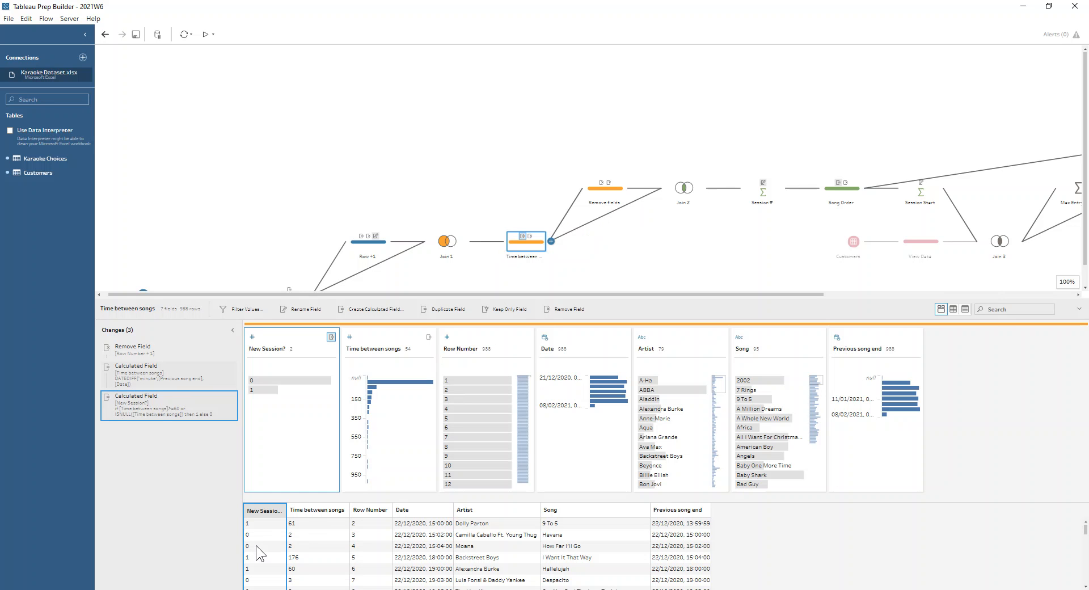
Review the fields kept in the Remove fields step and the join clause and results of Join 2
{"action": "left_click", "coordinate": [593, 189]}
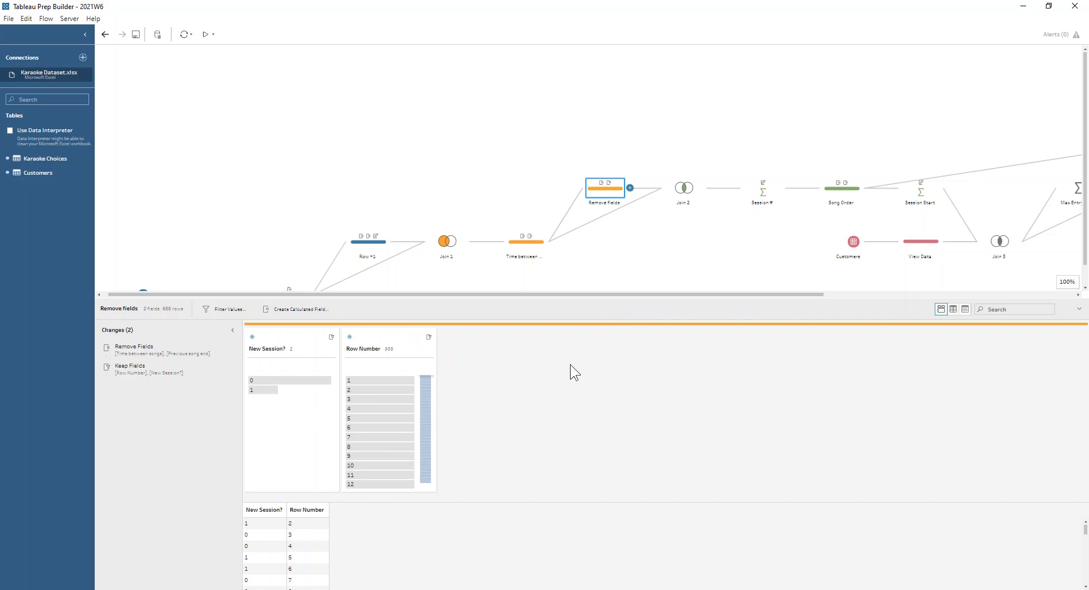
{"action": "left_click", "coordinate": [684, 192]}
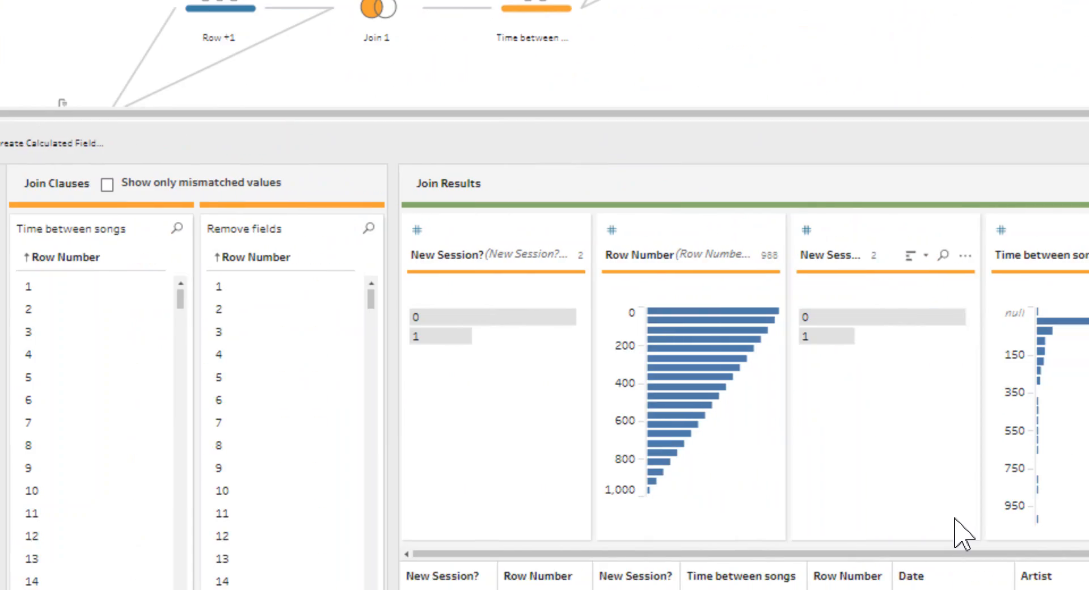
{"action": "mouse_move", "coordinate": [588, 391]}
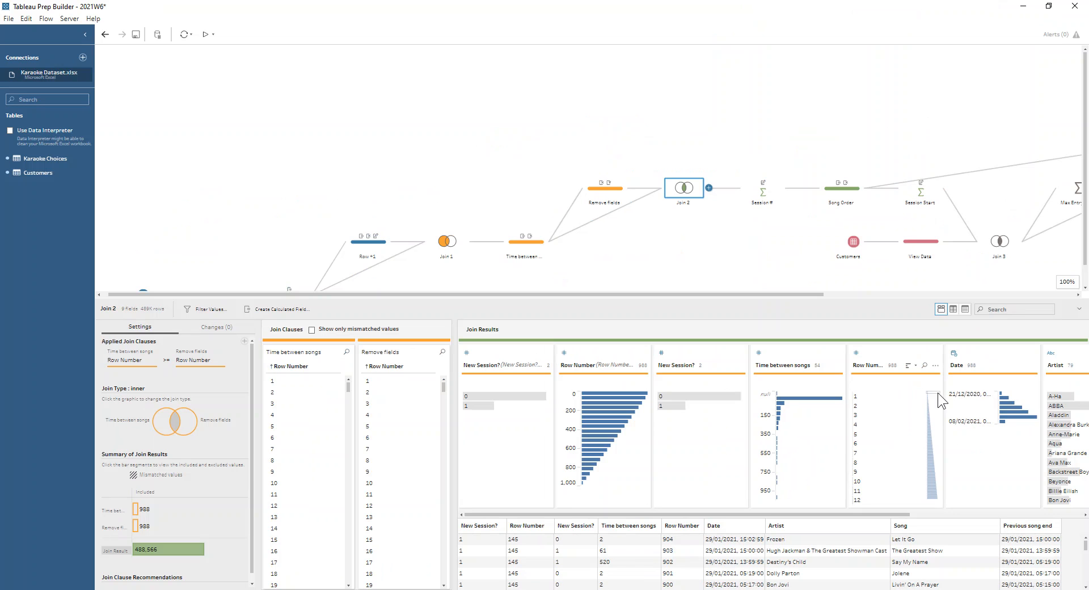
Examine the Session # aggregation, including its grouped fields, its list of changes and the Session # values
{"action": "left_click", "coordinate": [767, 189]}
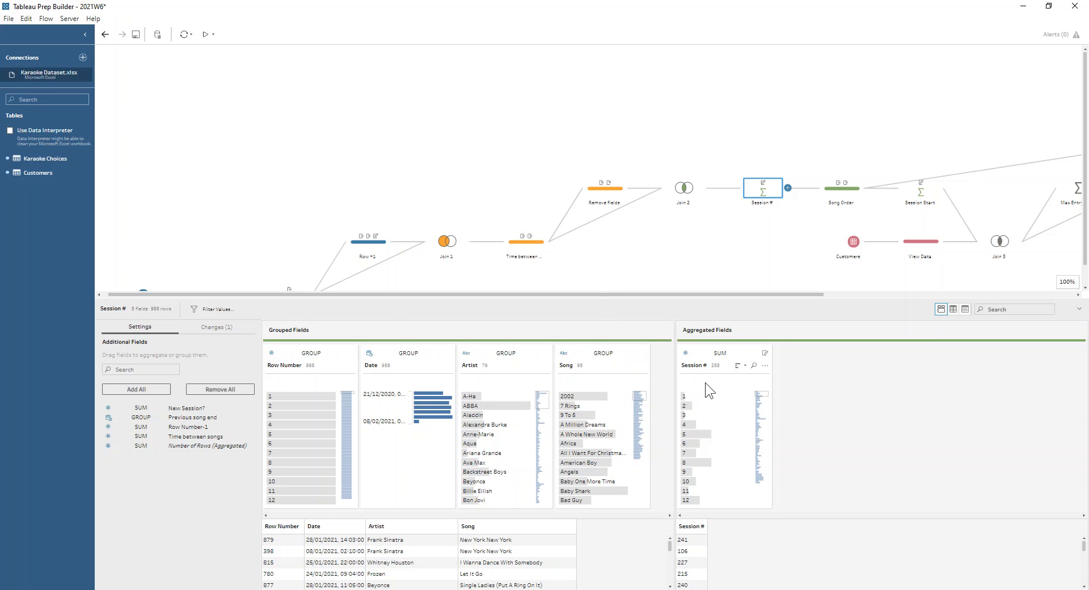
{"action": "left_click", "coordinate": [214, 328]}
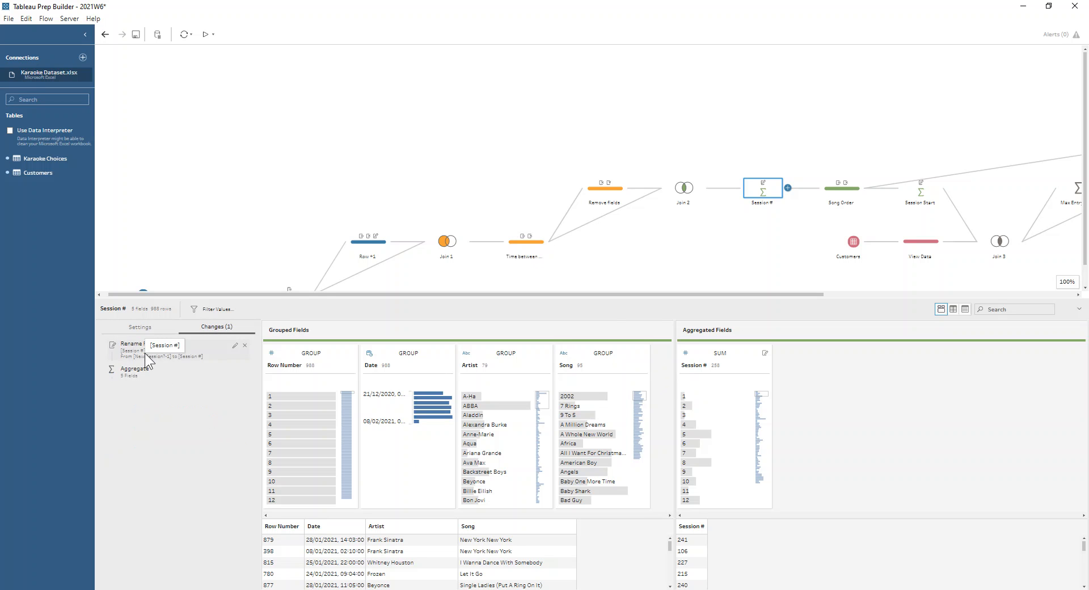
{"action": "left_click", "coordinate": [149, 326]}
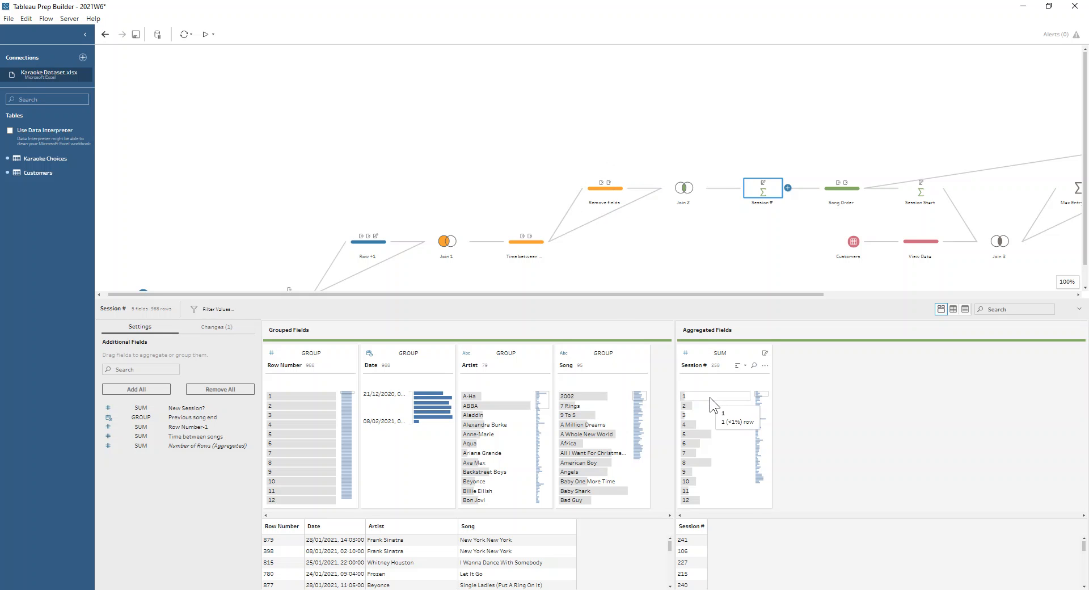
{"action": "scroll", "coordinate": [702, 491], "scroll_direction": "down", "scroll_amount": 5}
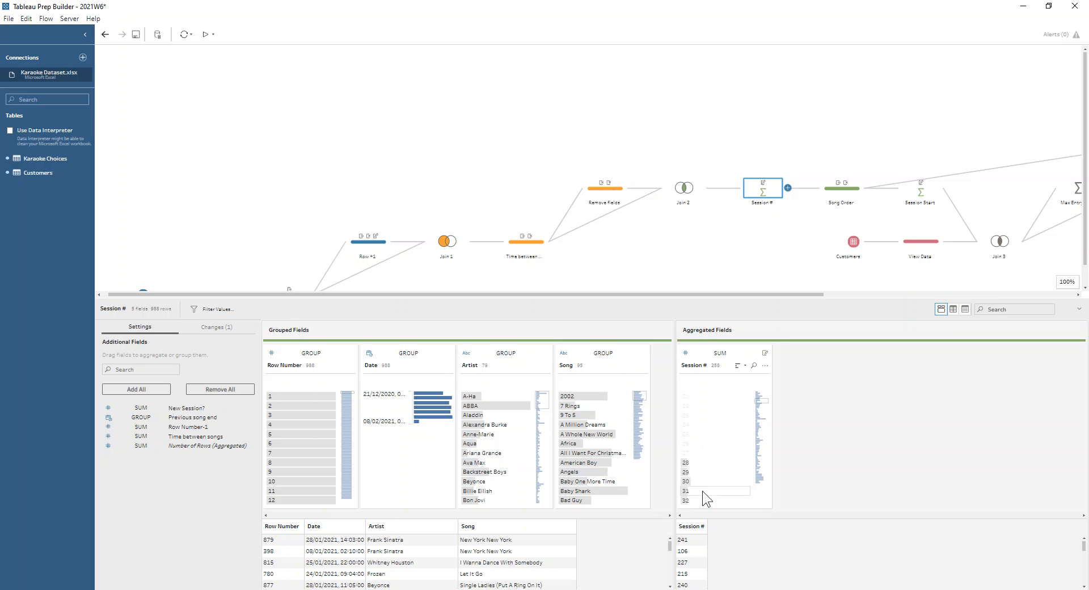
{"action": "scroll", "coordinate": [706, 438], "scroll_direction": "up", "scroll_amount": 5}
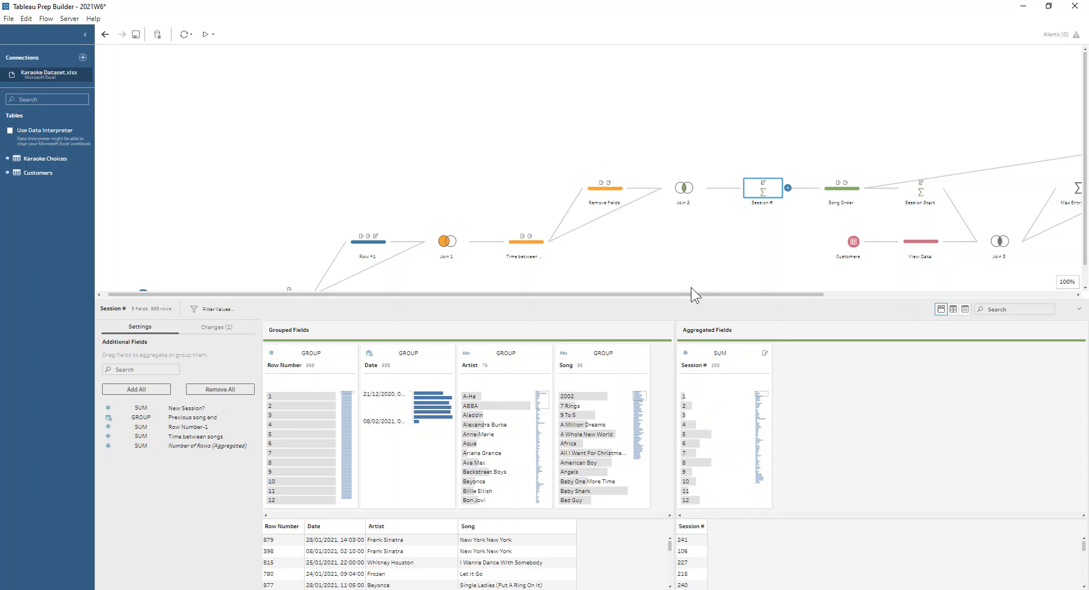
Inspect the Rank calculation in the Song Order step, including its Session # grouping and Date ordering
{"action": "left_click_drag", "start_coordinate": [690, 292], "coordinate": [924, 314]}
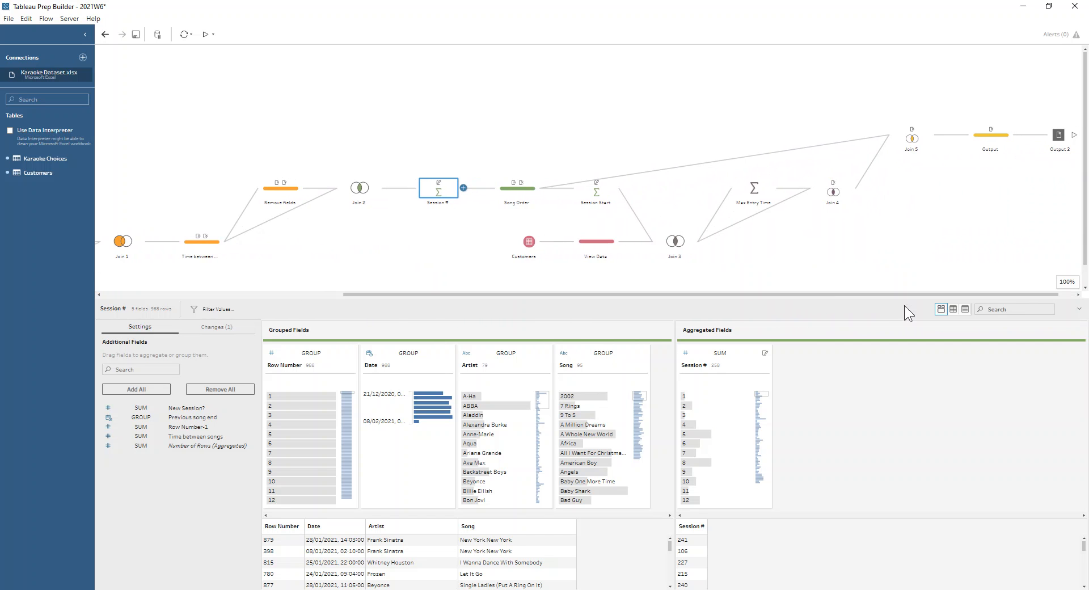
{"action": "left_click", "coordinate": [518, 192]}
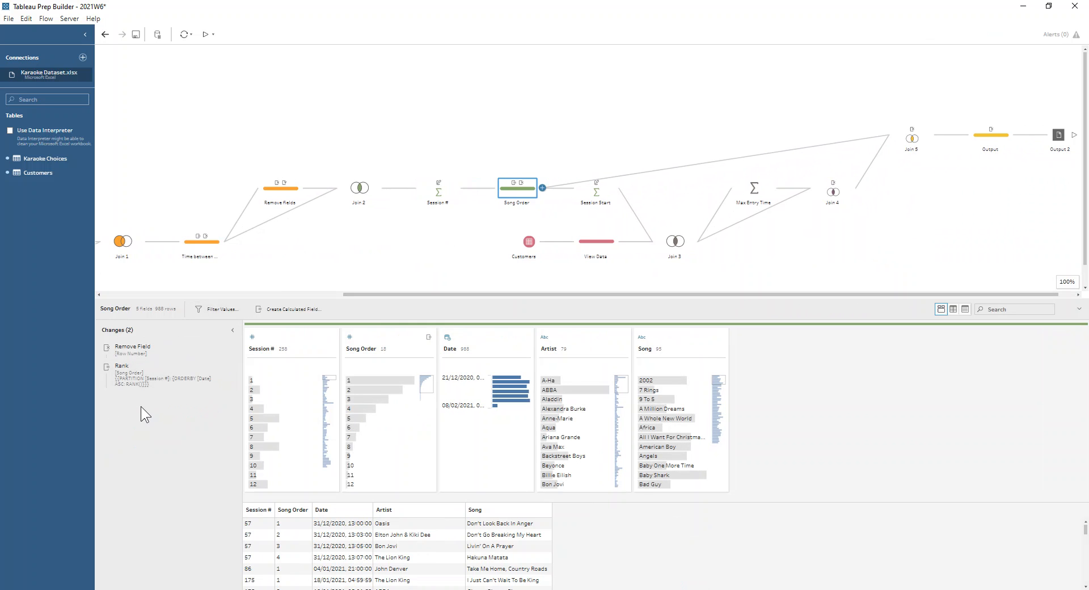
{"action": "left_click", "coordinate": [221, 367]}
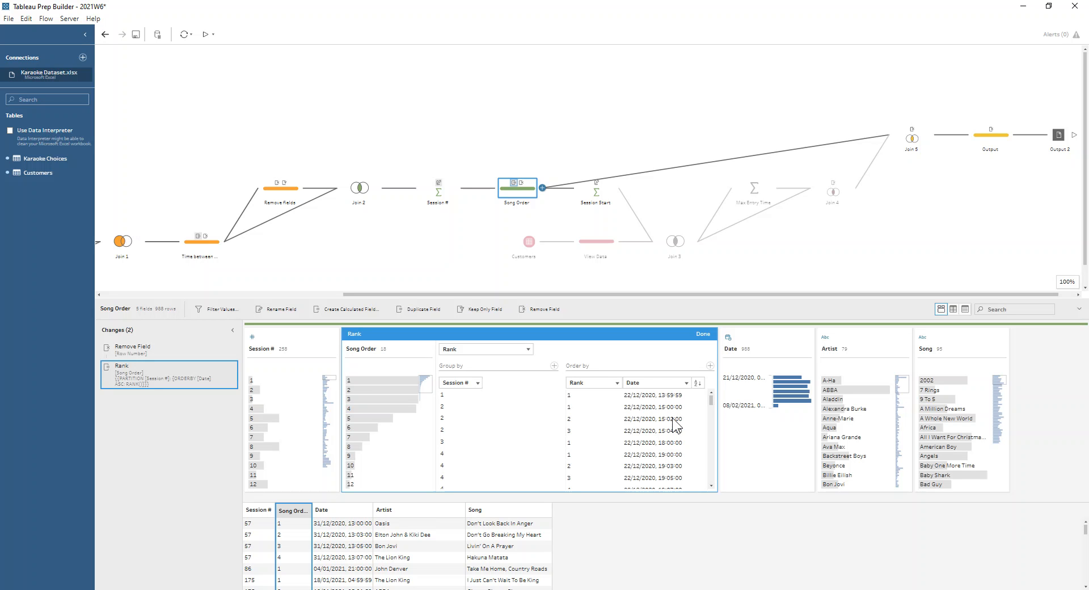
{"action": "left_click", "coordinate": [703, 334]}
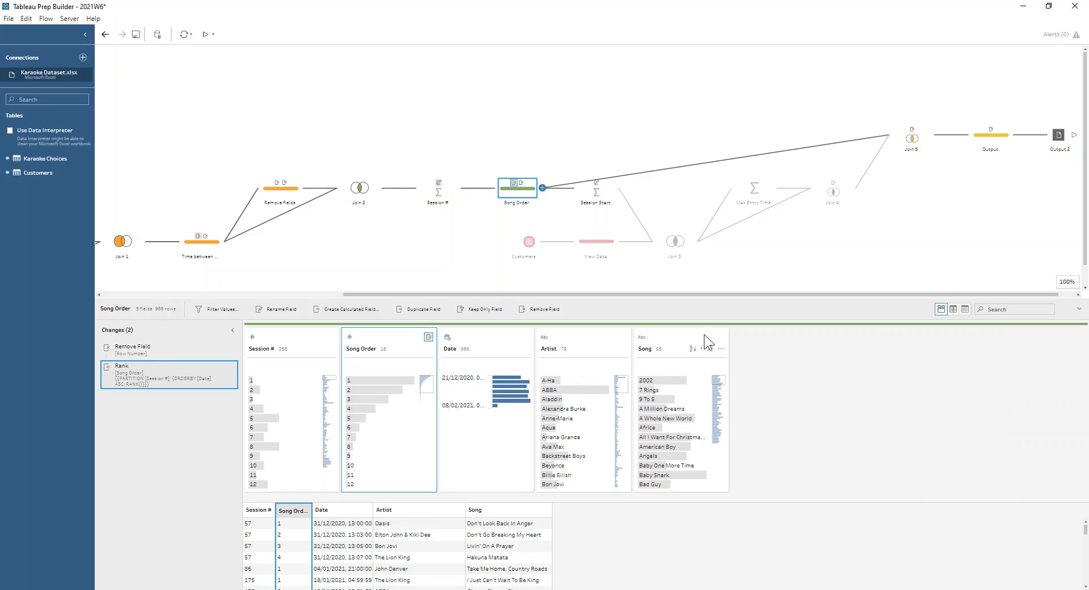
Review how the customer entry times and the Session Start aggregation are combined in Join 3
{"action": "left_click", "coordinate": [596, 247]}
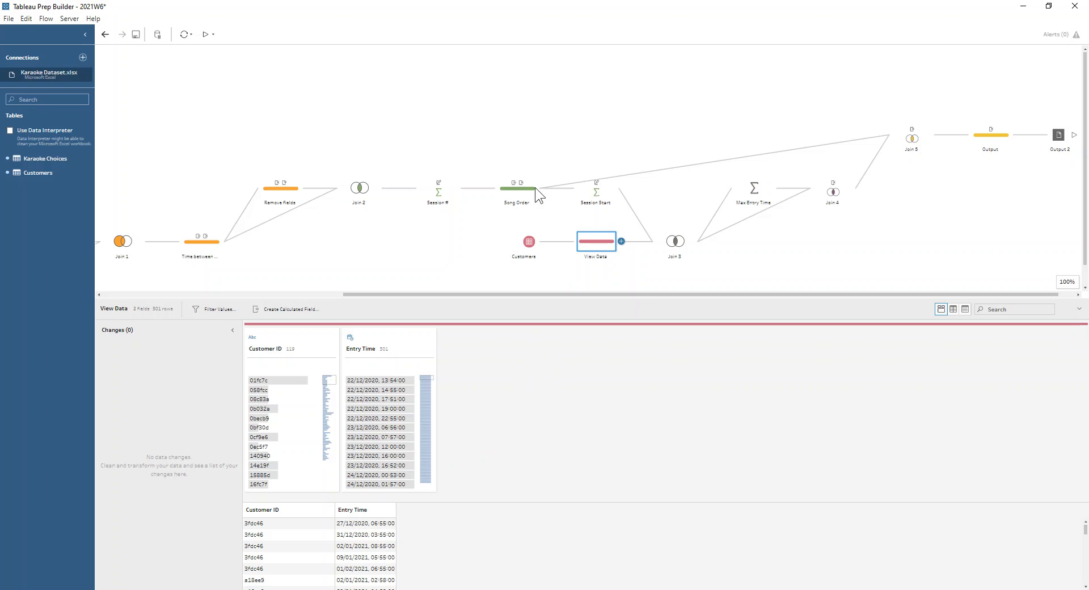
{"action": "left_click", "coordinate": [604, 194]}
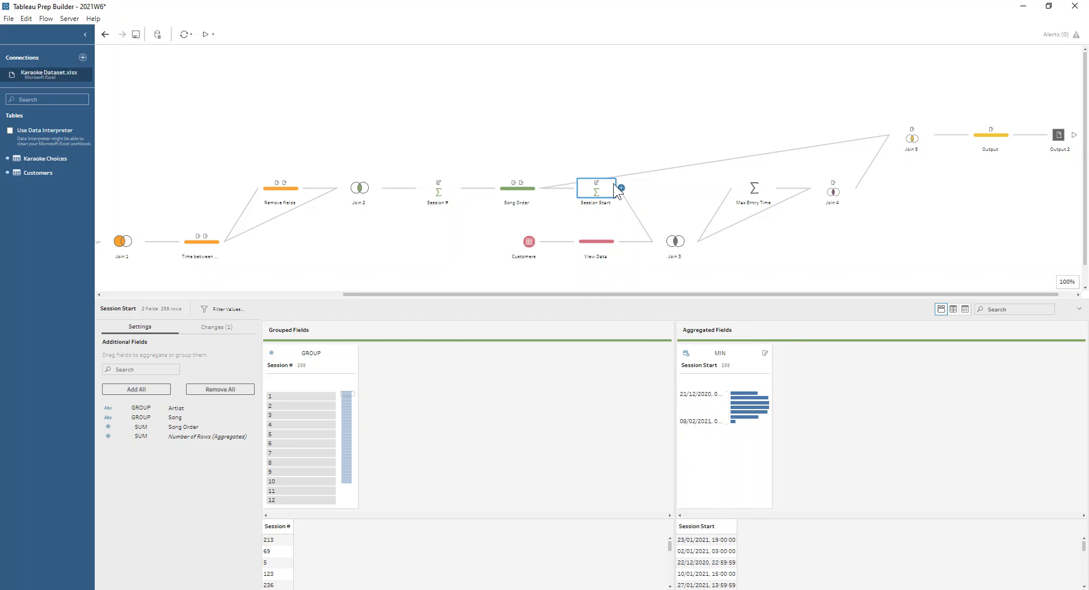
{"action": "left_click", "coordinate": [675, 241]}
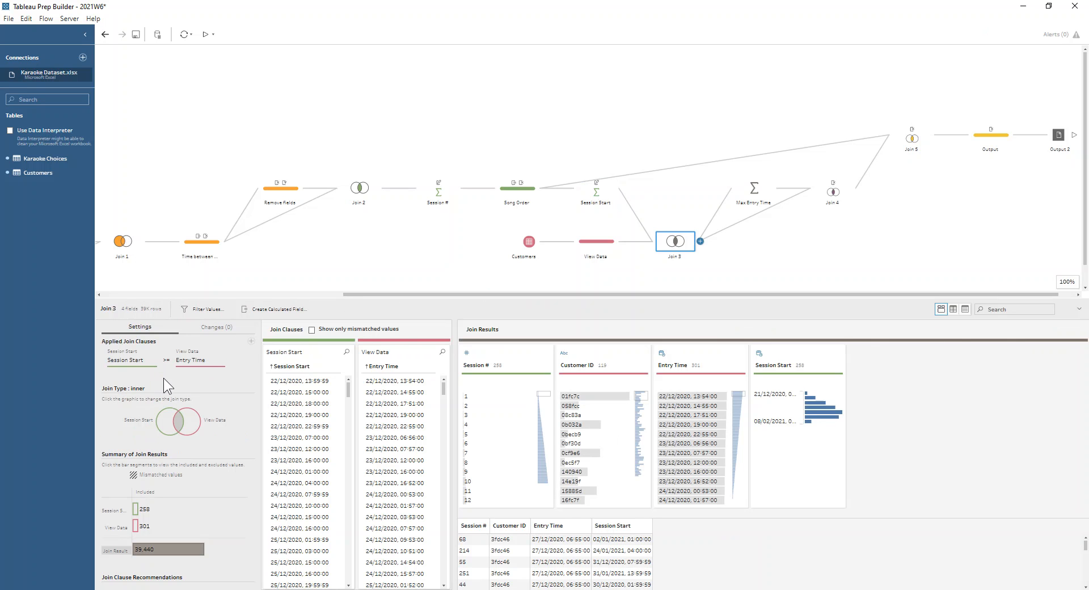
{"action": "mouse_move", "coordinate": [155, 544]}
Trace the flow from the Max Entry Time aggregation through Join 4 and Song Order to the Output step's fields
{"action": "left_click", "coordinate": [753, 193]}
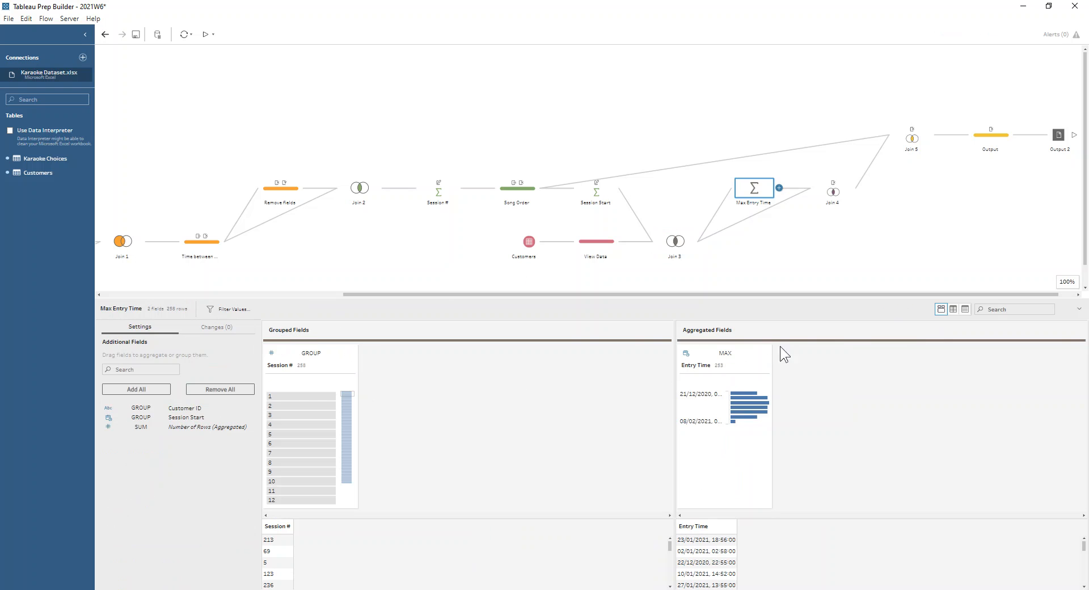
{"action": "left_click", "coordinate": [839, 186]}
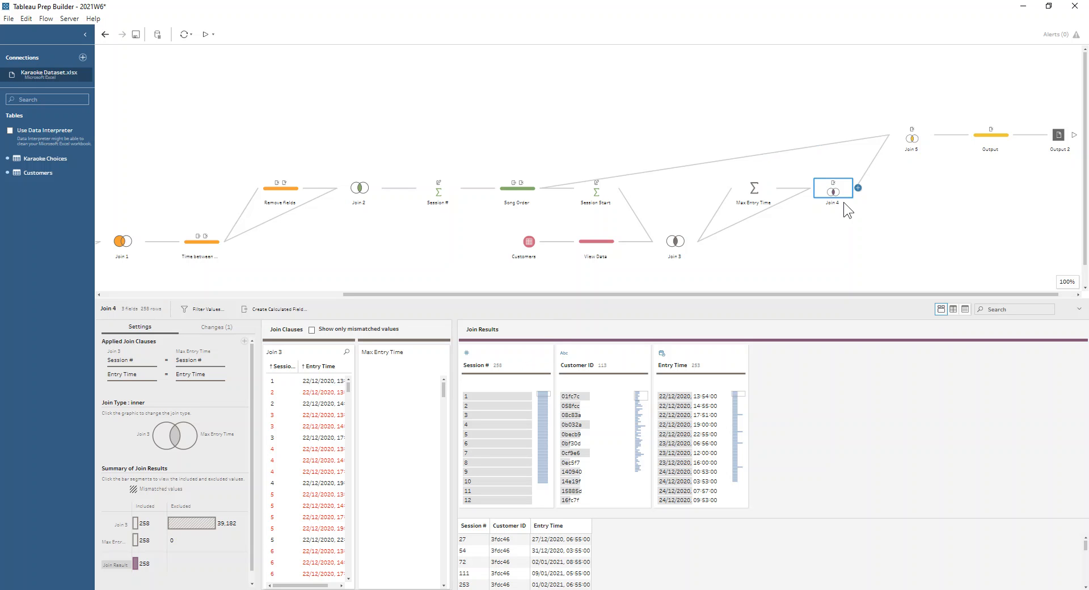
{"action": "left_click", "coordinate": [518, 192]}
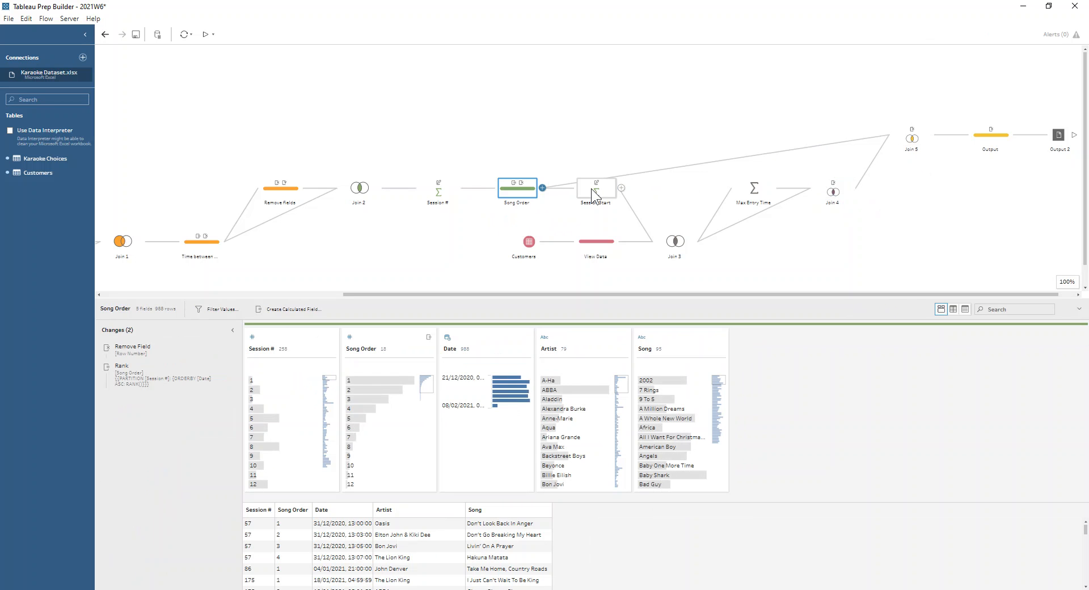
{"action": "left_click", "coordinate": [993, 142]}
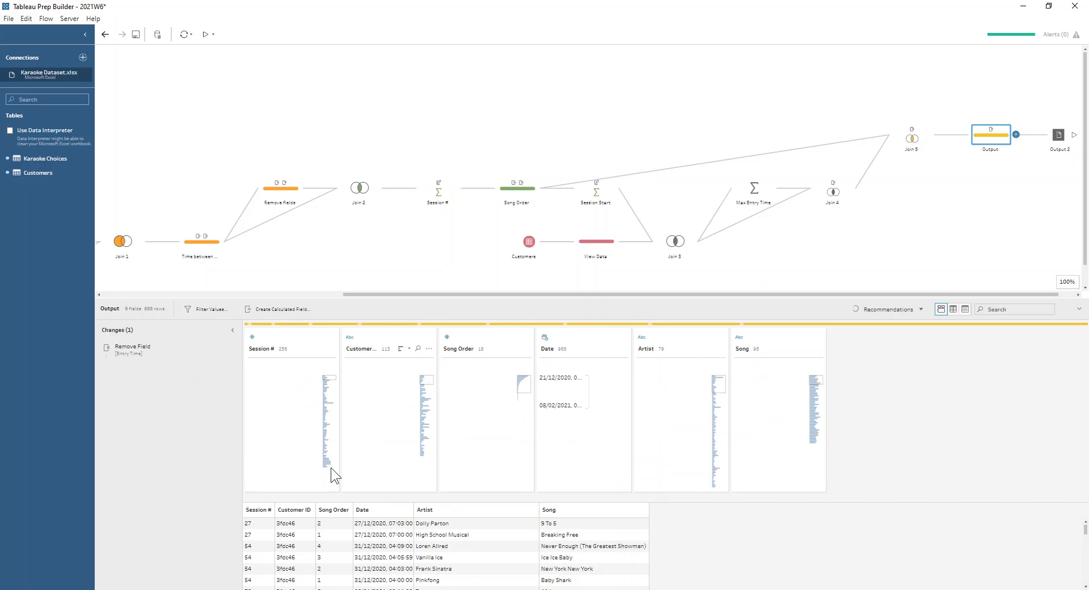